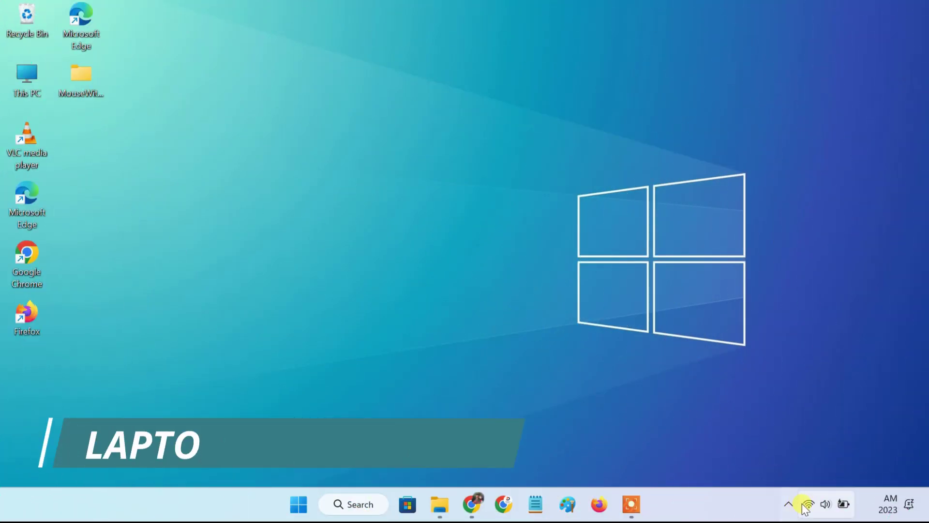
Check the available Wi-Fi networks and launch Google Chrome.
{"action": "left_click", "coordinate": [807, 504]}
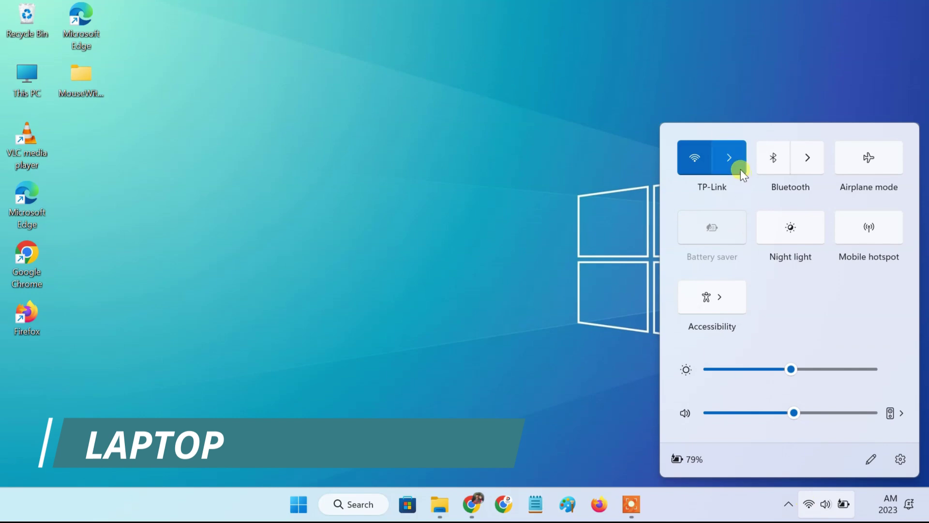
{"action": "left_click", "coordinate": [741, 170]}
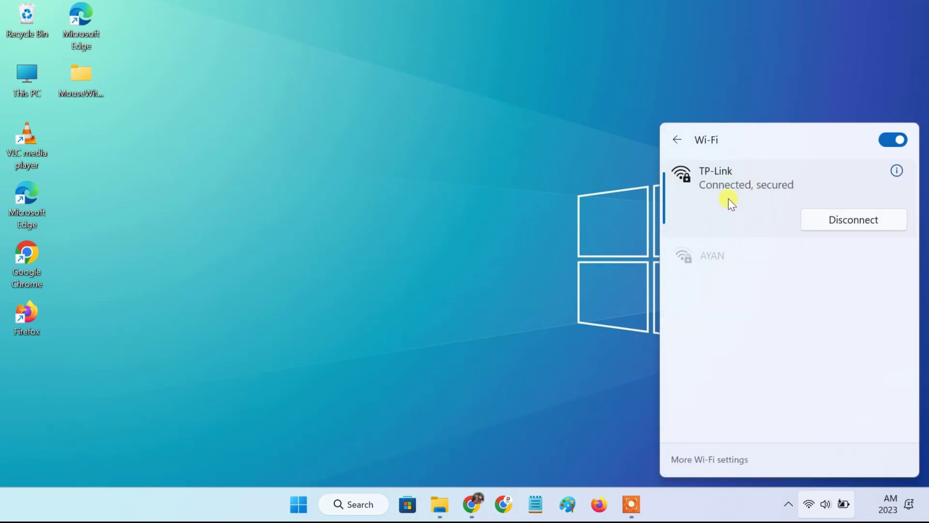
{"action": "left_click", "coordinate": [498, 313]}
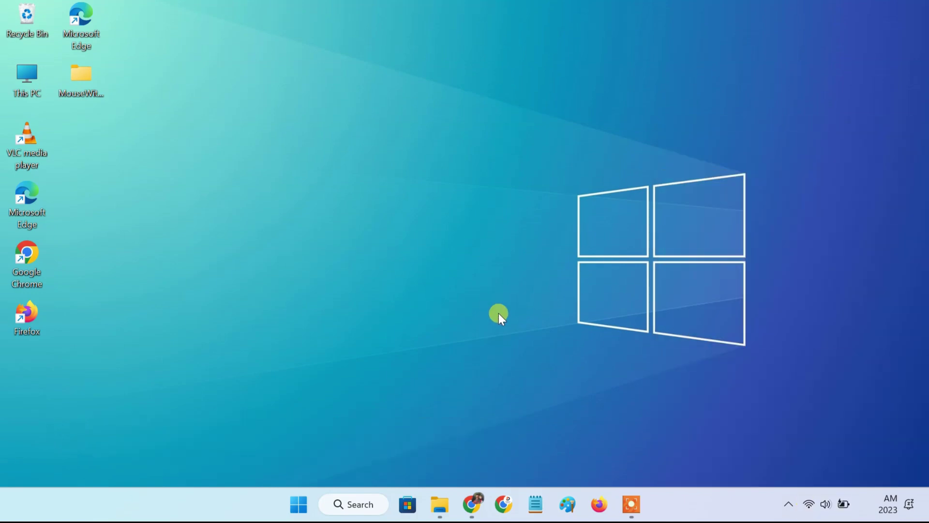
{"action": "left_click", "coordinate": [472, 504]}
Search for the Mouse without Borders download and save Microsoft's installer to Downloads.
{"action": "left_click", "coordinate": [391, 149]}
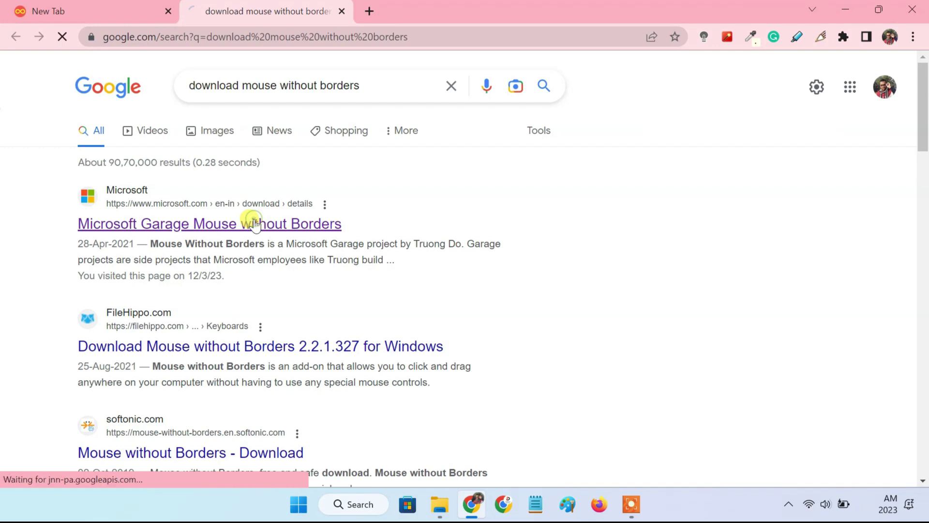
{"action": "scroll", "coordinate": [413, 322], "scroll_direction": "down", "scroll_amount": 3}
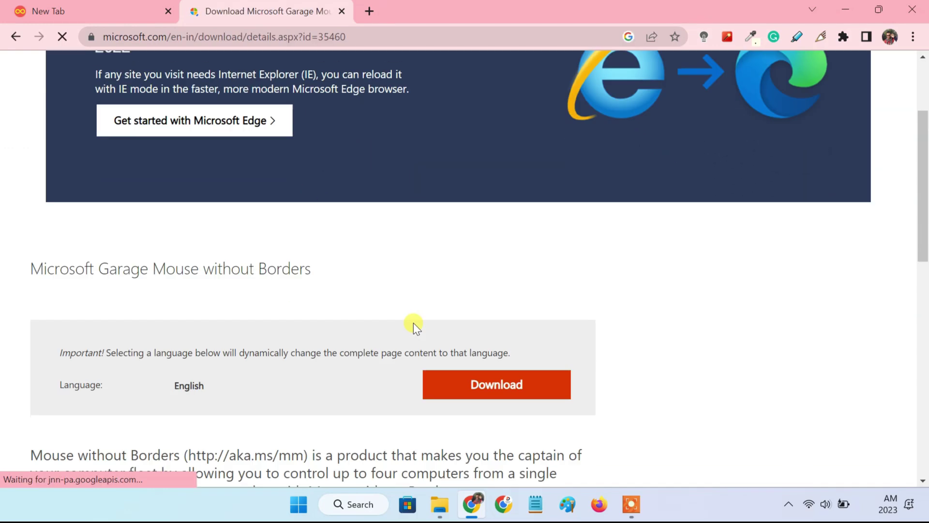
{"action": "left_click", "coordinate": [492, 308]}
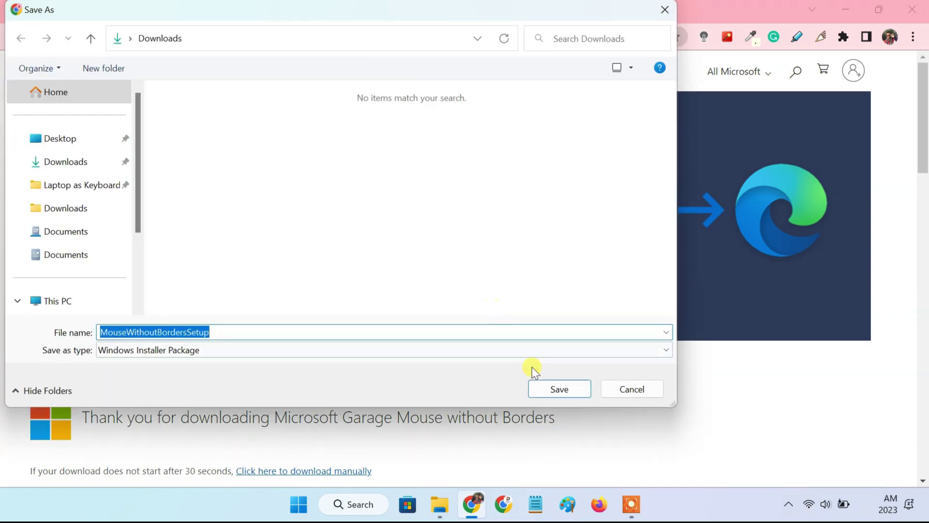
{"action": "left_click", "coordinate": [557, 393]}
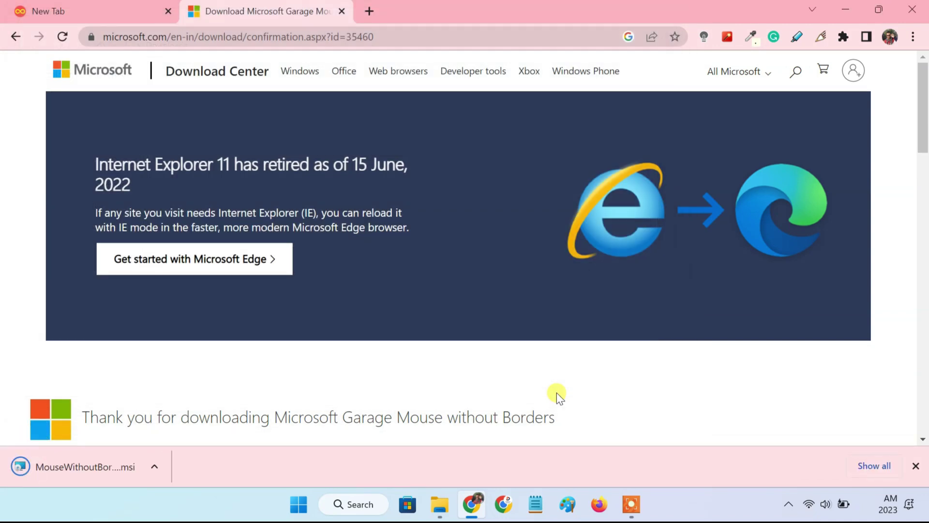
Run the downloaded .msi, accept the license terms and install Mouse without Borders through Finish.
{"action": "left_click", "coordinate": [77, 466]}
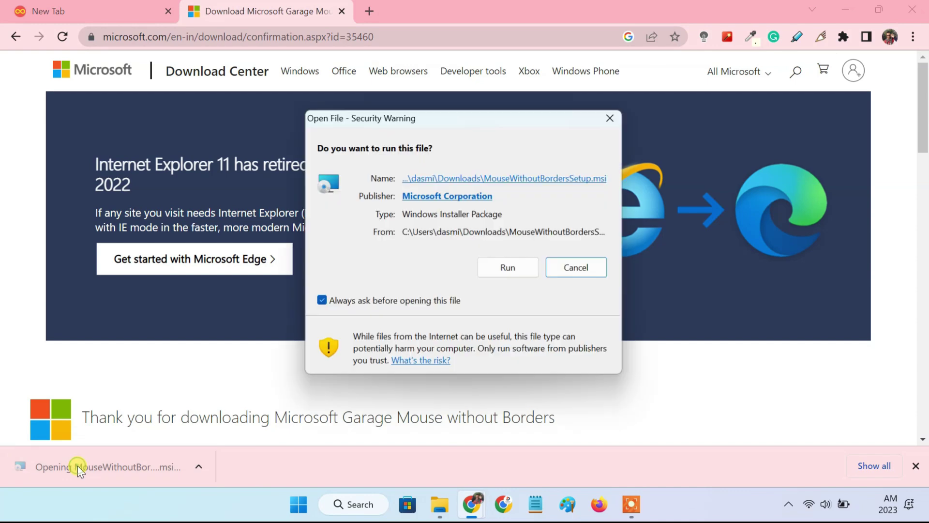
{"action": "left_click", "coordinate": [846, 9]}
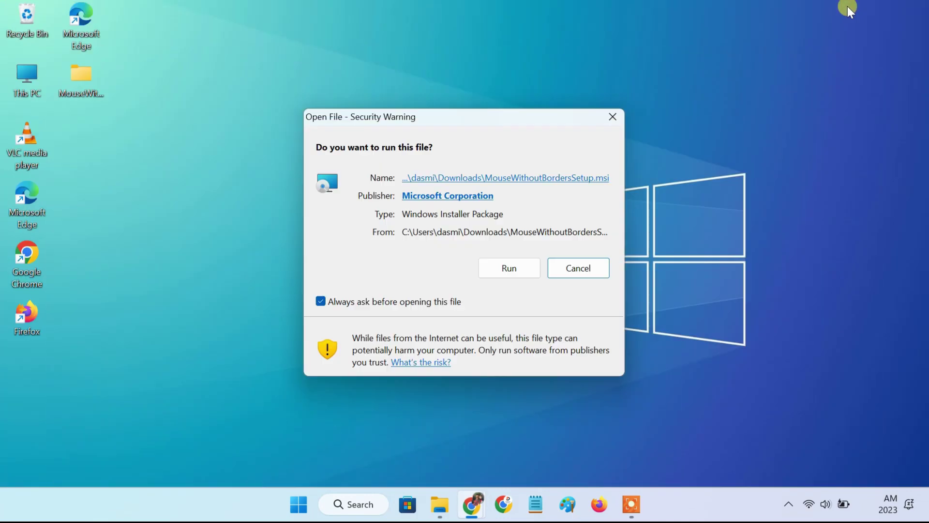
{"action": "left_click", "coordinate": [529, 265]}
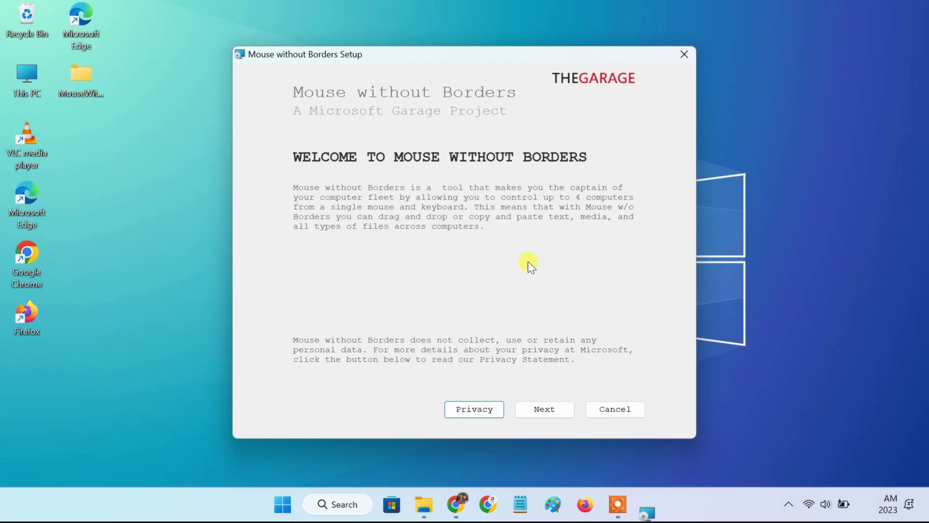
{"action": "left_click", "coordinate": [555, 409]}
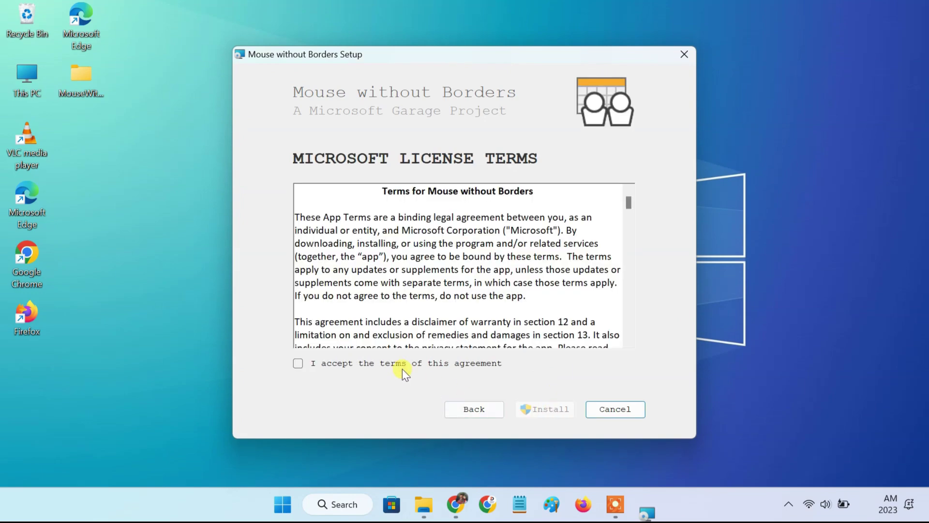
{"action": "left_click", "coordinate": [407, 365]}
{"action": "left_click", "coordinate": [545, 406]}
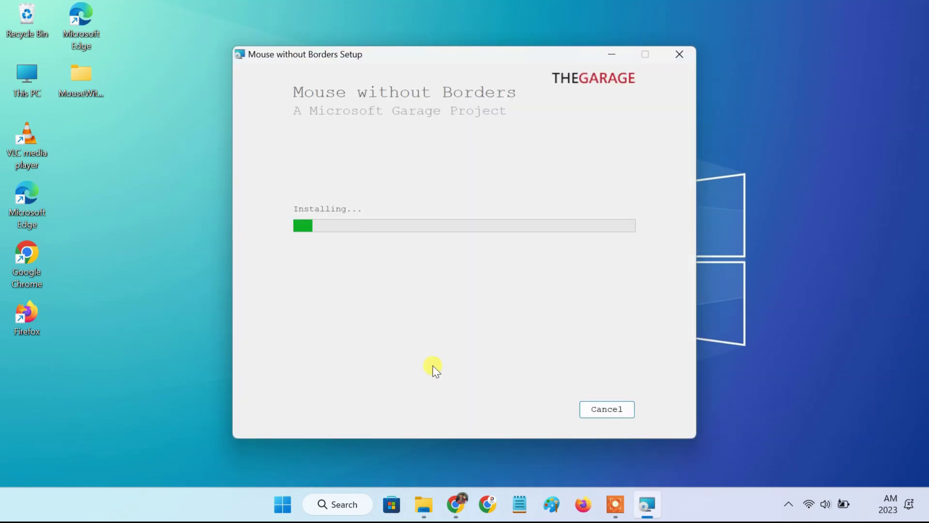
{"action": "left_click", "coordinate": [590, 413]}
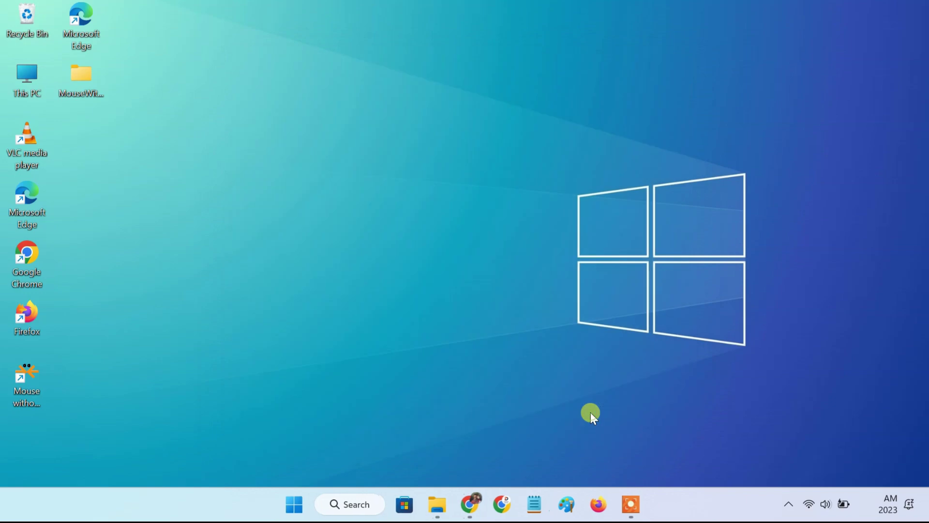
Launch Mouse without Borders on the laptop and answer NO to the earlier-install question.
{"action": "double_click", "coordinate": [30, 392]}
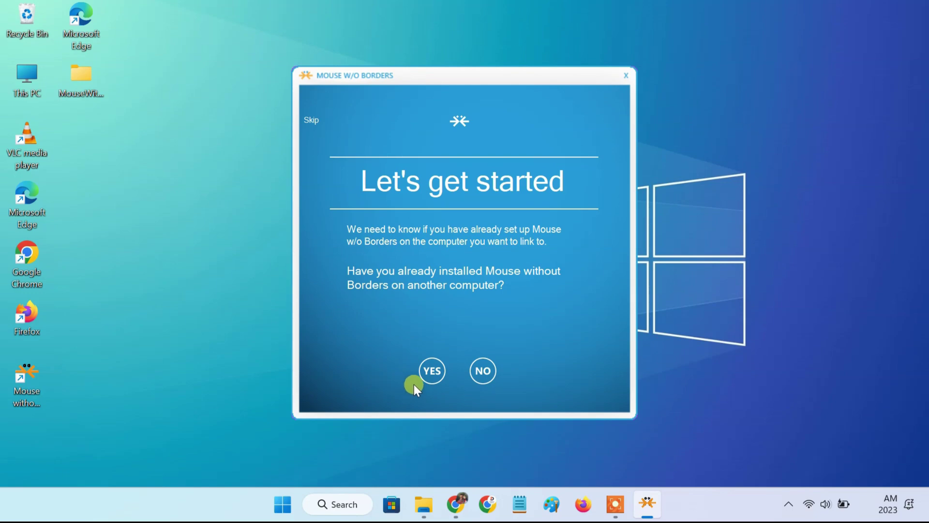
{"action": "left_click", "coordinate": [480, 375]}
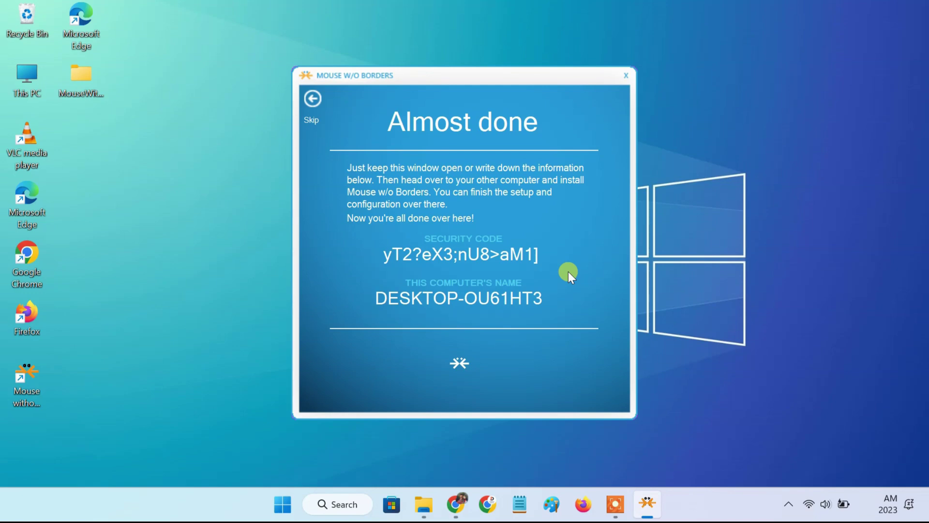
Launch Mouse without Borders on the desktop PC, confirming it's installed on another computer.
{"action": "left_click", "coordinate": [625, 79]}
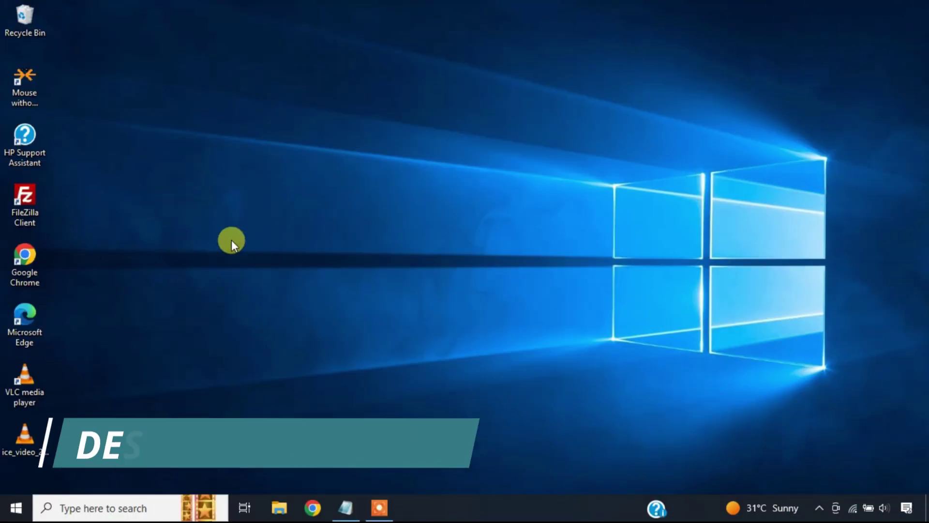
{"action": "left_click", "coordinate": [36, 99]}
{"action": "double_click", "coordinate": [37, 100]}
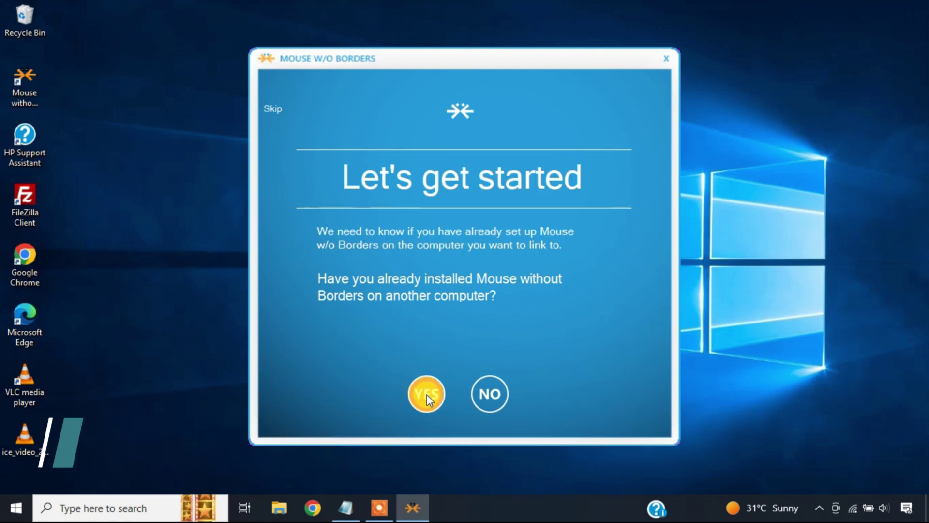
{"action": "left_click", "coordinate": [427, 394]}
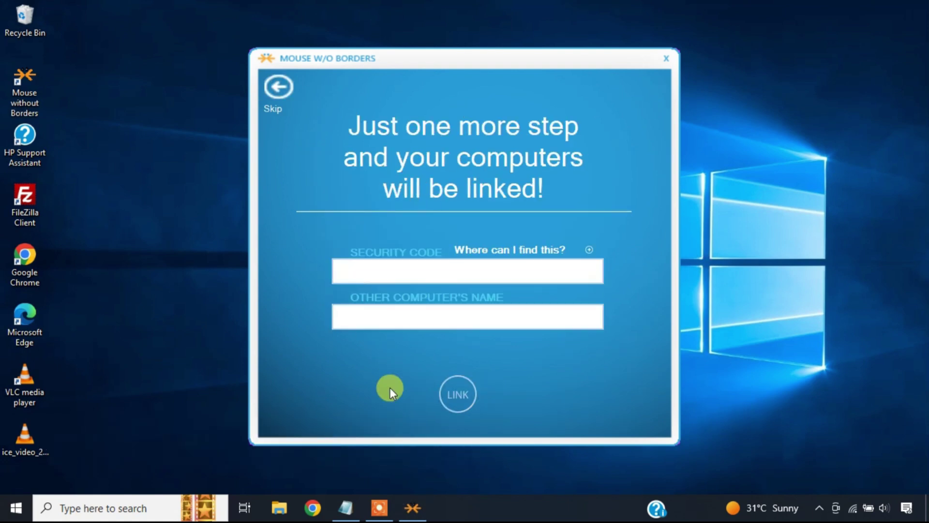
Enter the security code and computer name DESKTOP-OU61HT3, link, and pass the Success page.
{"action": "left_click", "coordinate": [425, 275]}
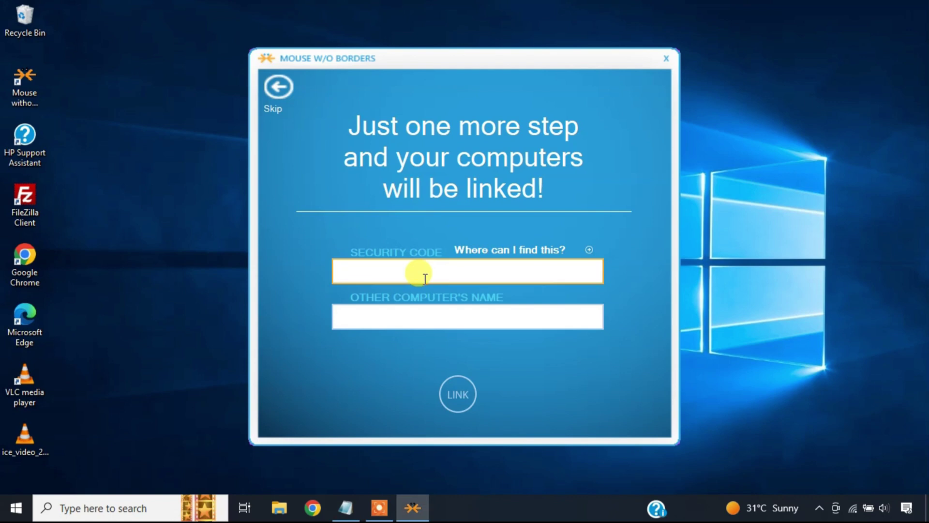
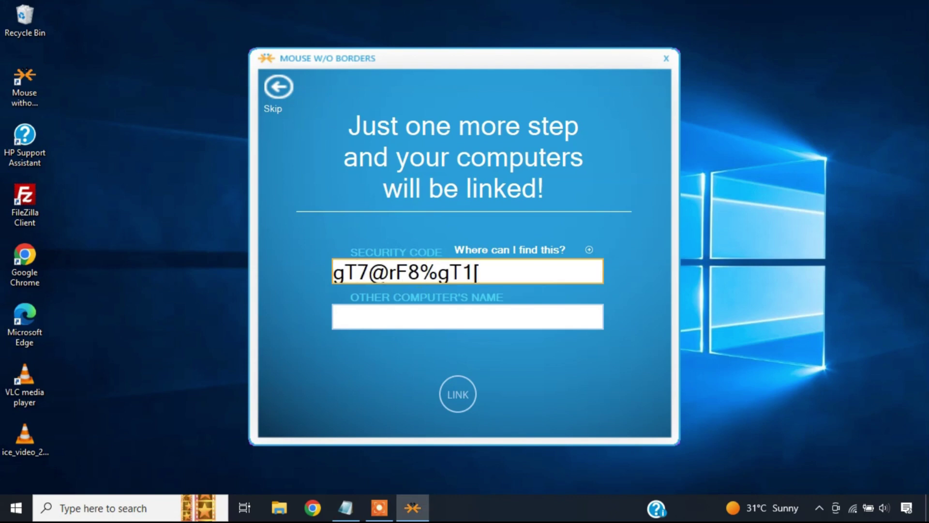
{"action": "left_click", "coordinate": [418, 315]}
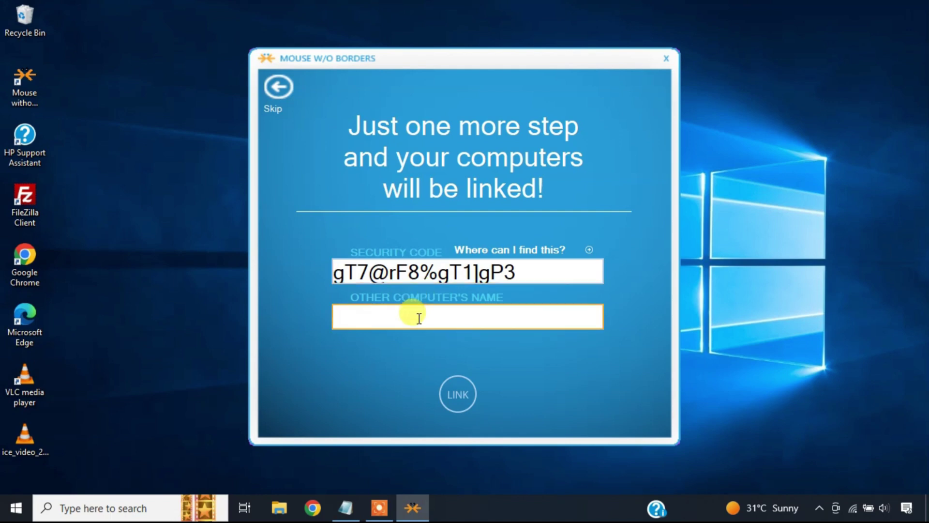
{"action": "type", "text": "DESKTOP-OU6"}
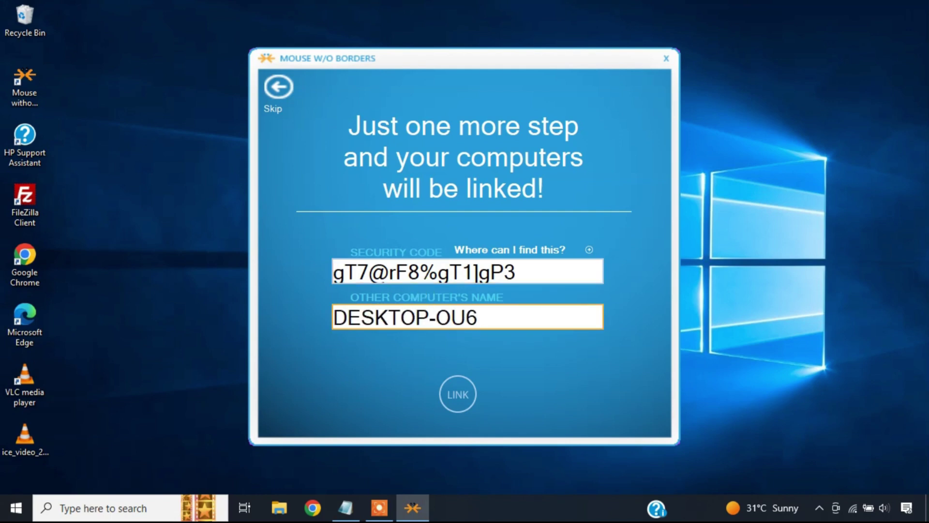
{"action": "type", "text": "1HT3"}
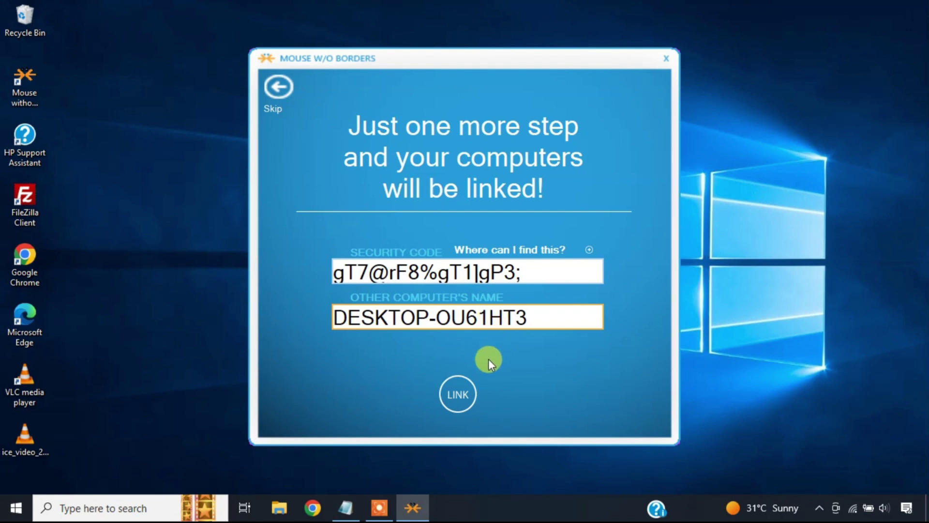
{"action": "left_click", "coordinate": [461, 390]}
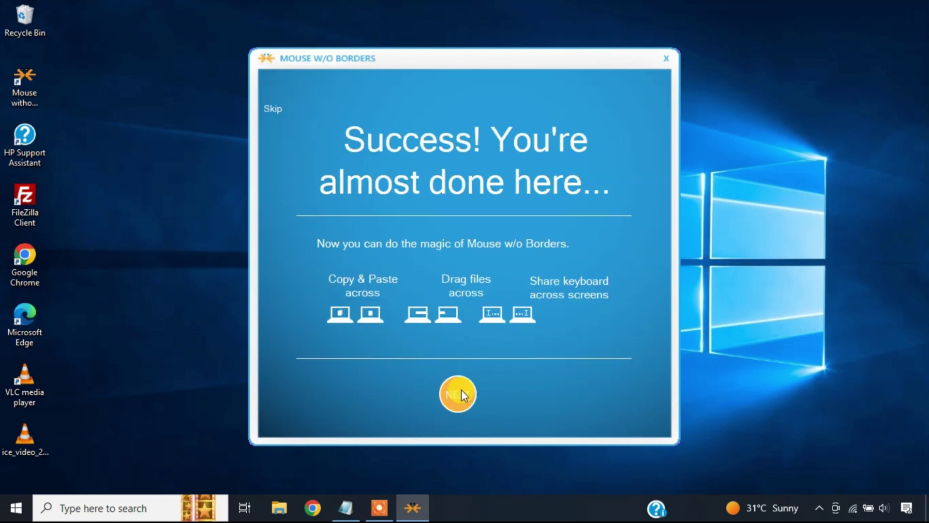
{"action": "left_click", "coordinate": [462, 392]}
Finish linking, type 'how to use laptop as mouse and keyboard' in Notepad, then discard it unsaved.
{"action": "left_click", "coordinate": [461, 393]}
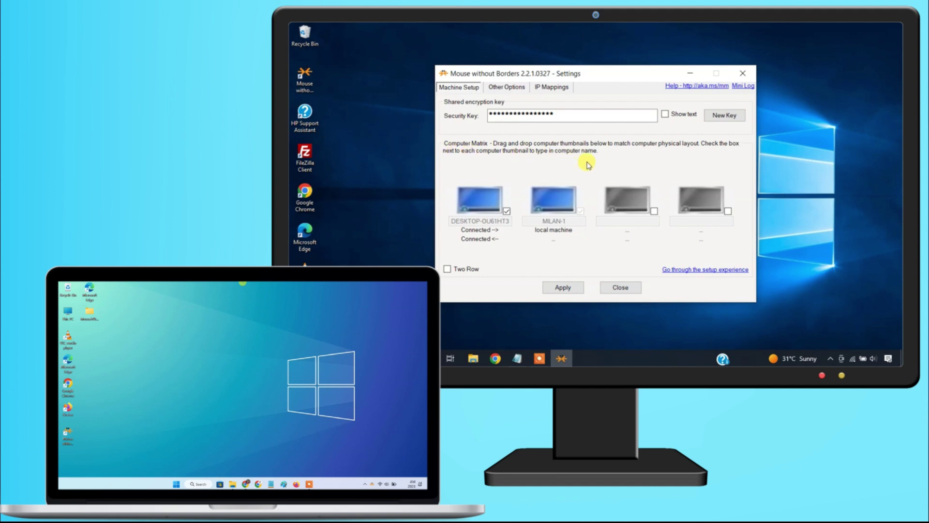
{"action": "left_click", "coordinate": [743, 73]}
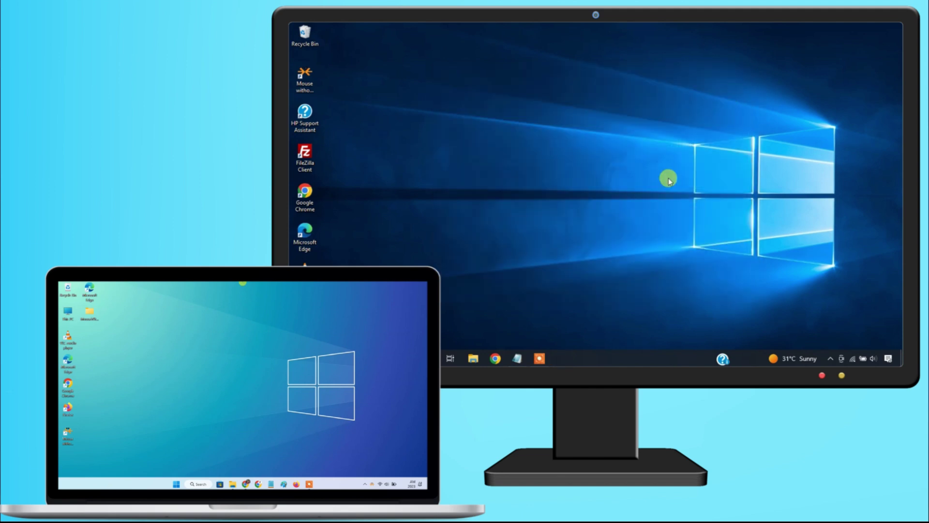
{"action": "left_click", "coordinate": [518, 357]}
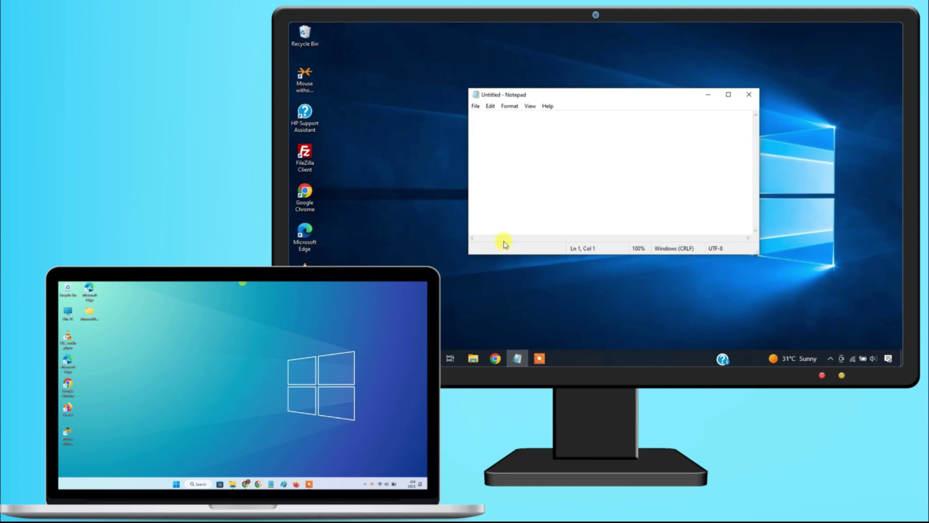
{"action": "left_click", "coordinate": [512, 118]}
{"action": "type", "text": "hOW TO USE "}
{"action": "type", "text": "LAPTOP AS MO"}
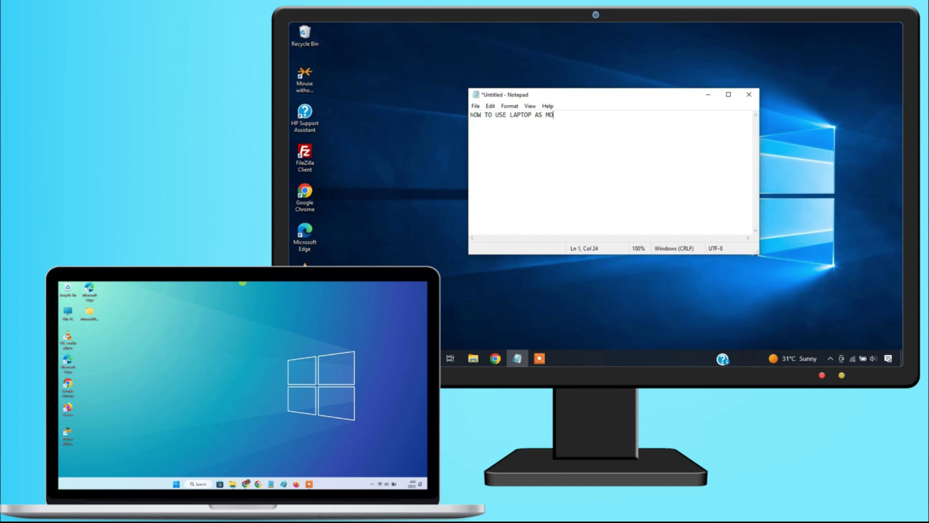
{"action": "type", "text": "USE AND KEYBO"}
{"action": "type", "text": "ARD"}
{"action": "left_click", "coordinate": [749, 94]}
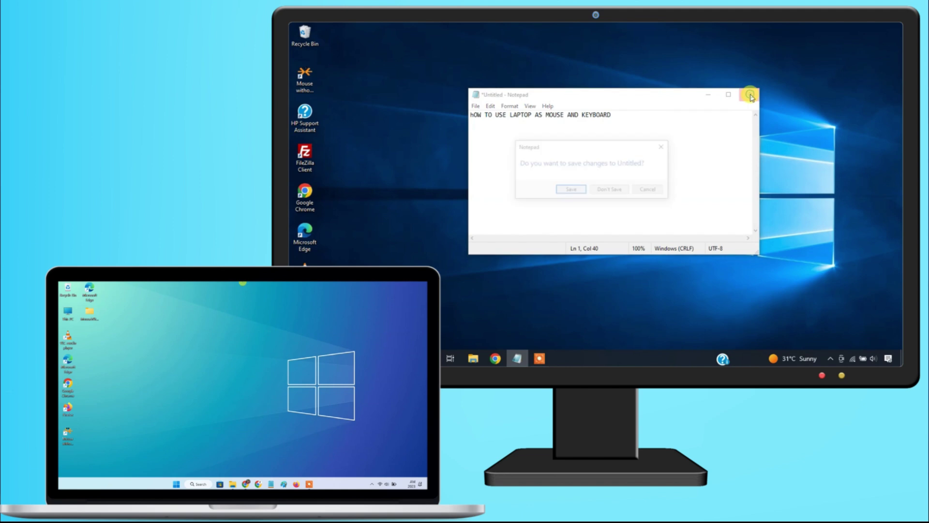
{"action": "left_click", "coordinate": [608, 190]}
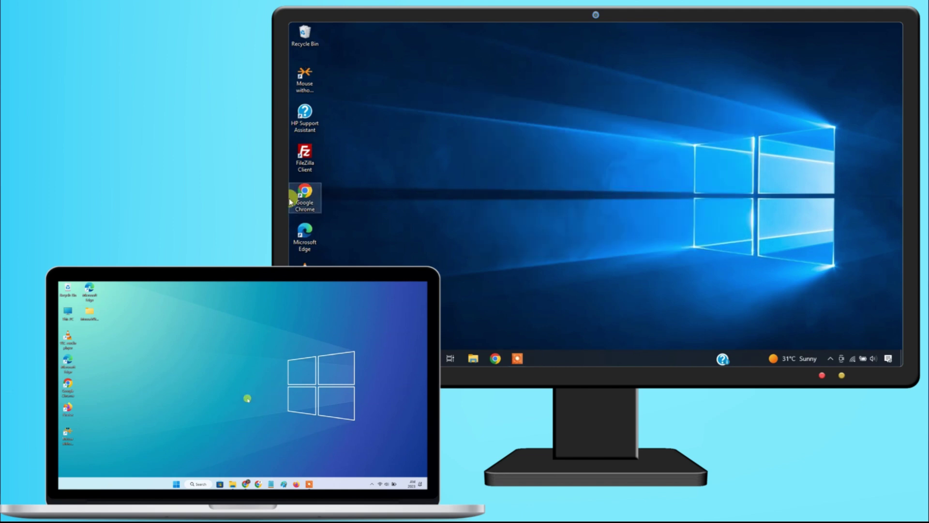
Copy the PDF from the laptop's File Explorer folder and paste it onto the desktop PC's desktop.
{"action": "left_click", "coordinate": [233, 484]}
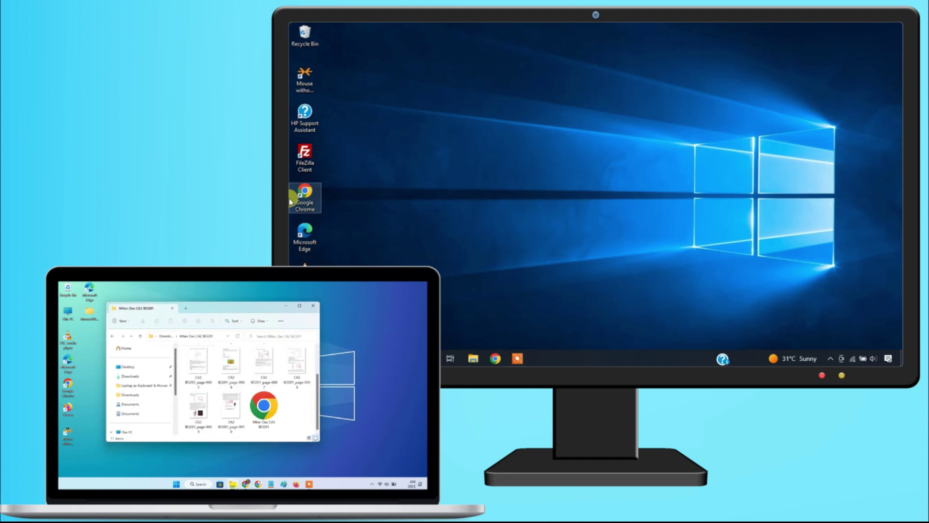
{"action": "right_click", "coordinate": [266, 420]}
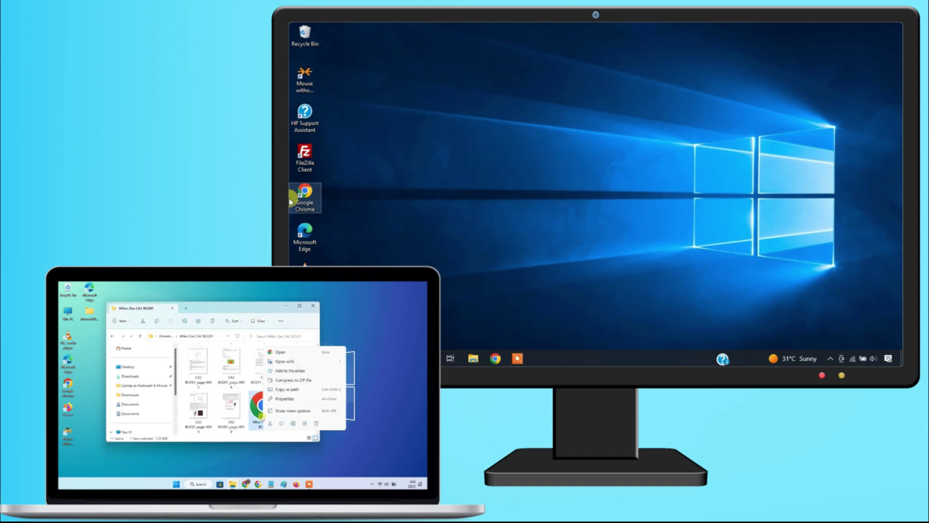
{"action": "left_click", "coordinate": [282, 425]}
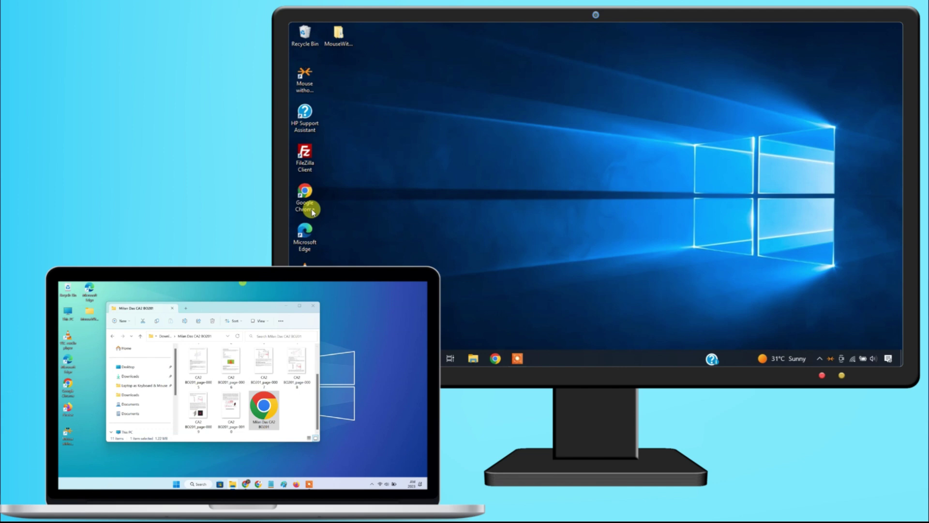
{"action": "right_click", "coordinate": [482, 209]}
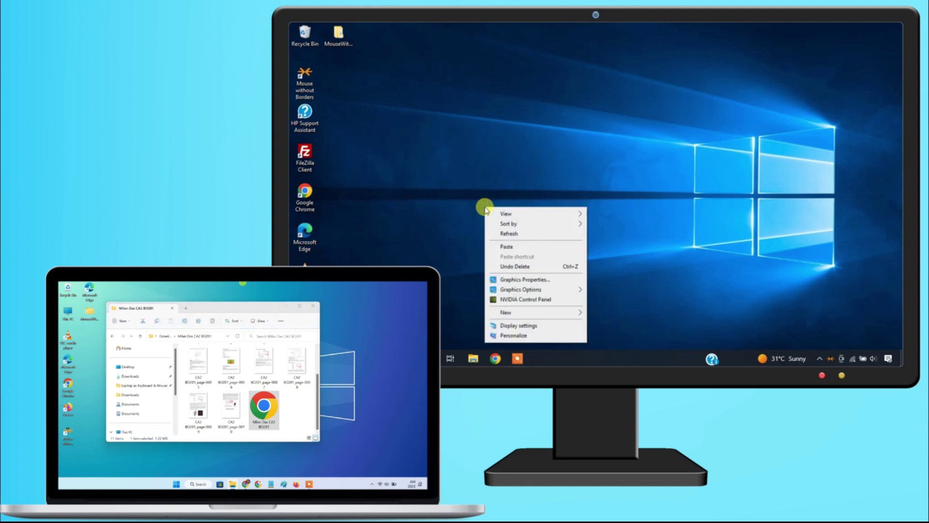
{"action": "left_click", "coordinate": [506, 245]}
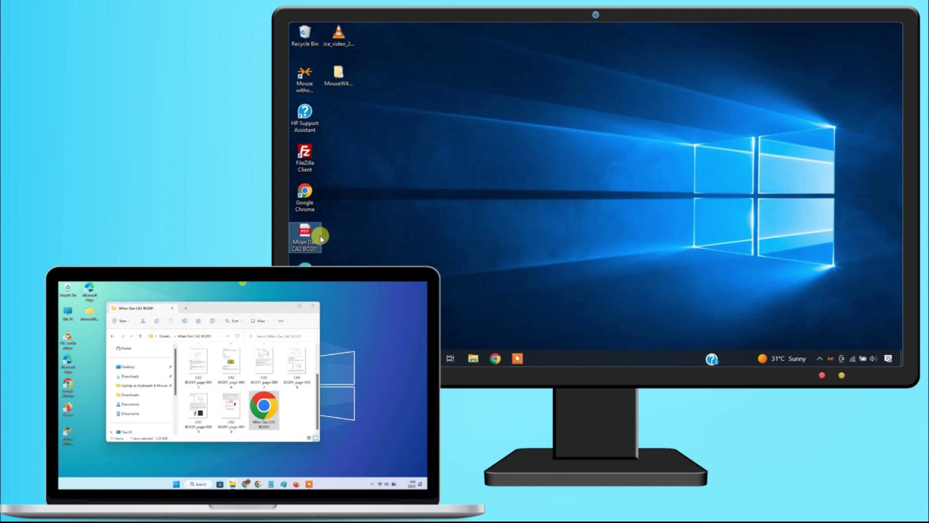
{"action": "left_click", "coordinate": [374, 244]}
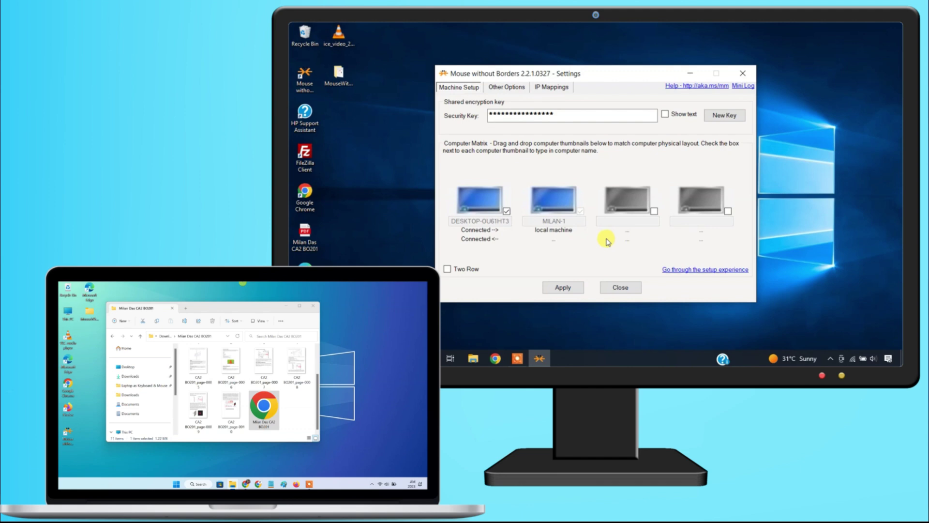
Reveal the hidden tray apps and bring up the screen recorder's controls.
{"action": "left_click", "coordinate": [830, 358]}
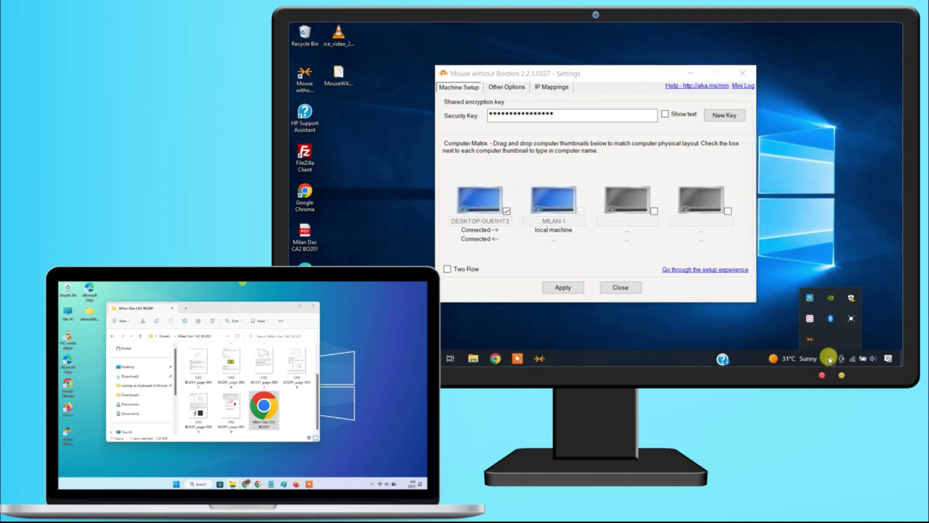
{"action": "left_click", "coordinate": [848, 320]}
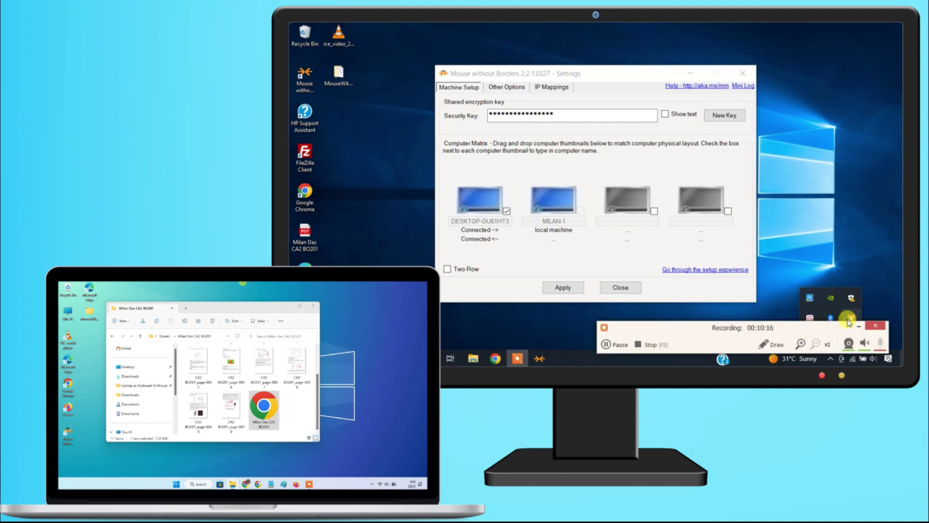